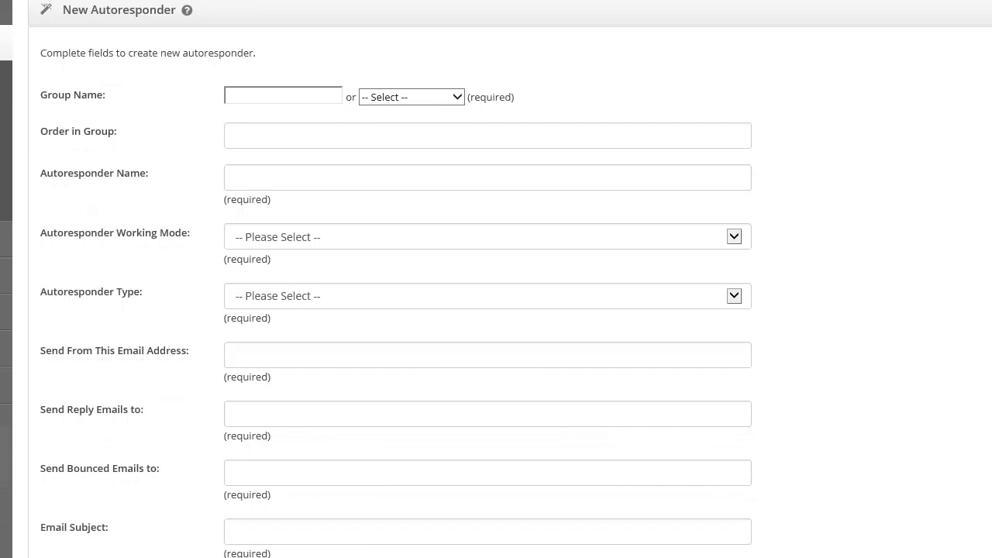
Pick CPA Offer Group 1 and edit the group name to CPA Offer Group 2
scroll(496, 279, down, 2)
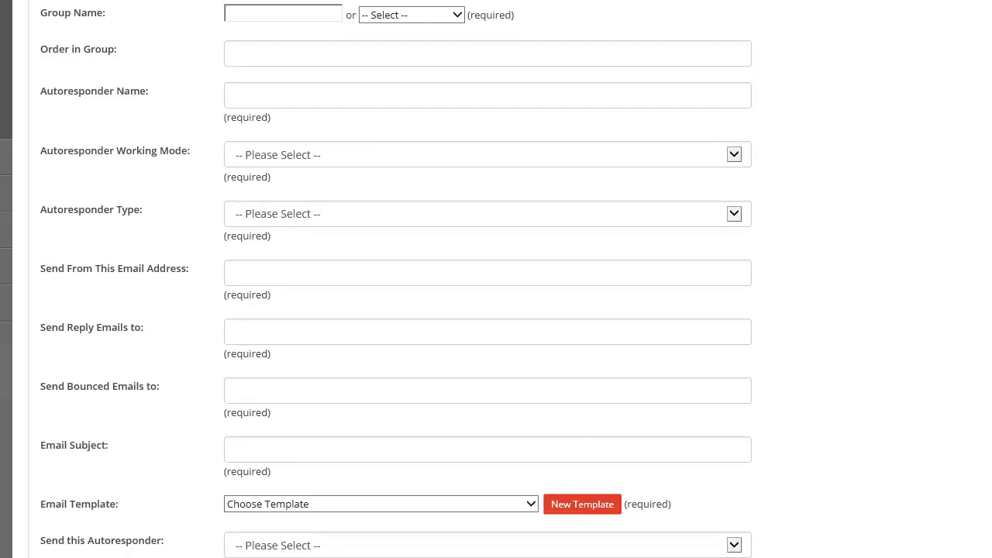
scroll(496, 279, up, 3)
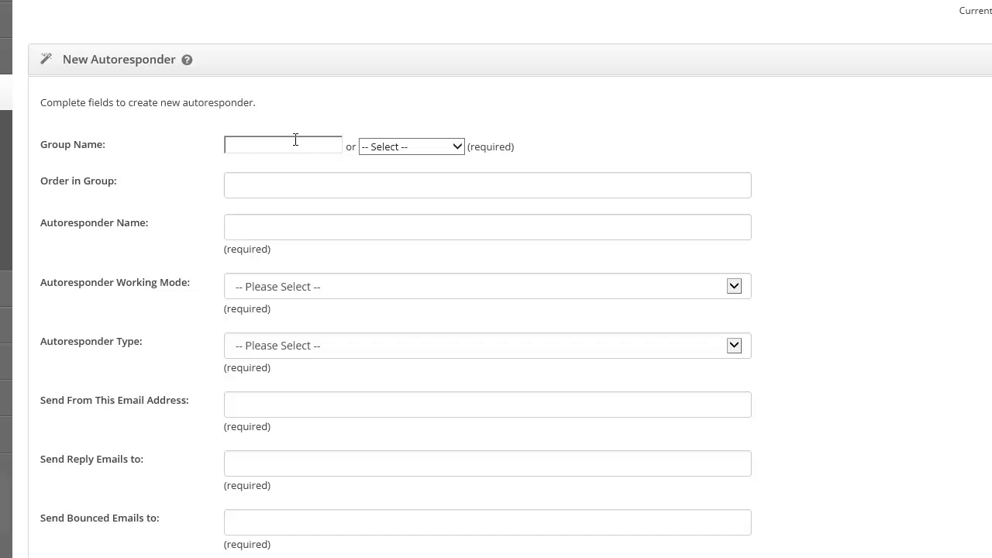
click(415, 148)
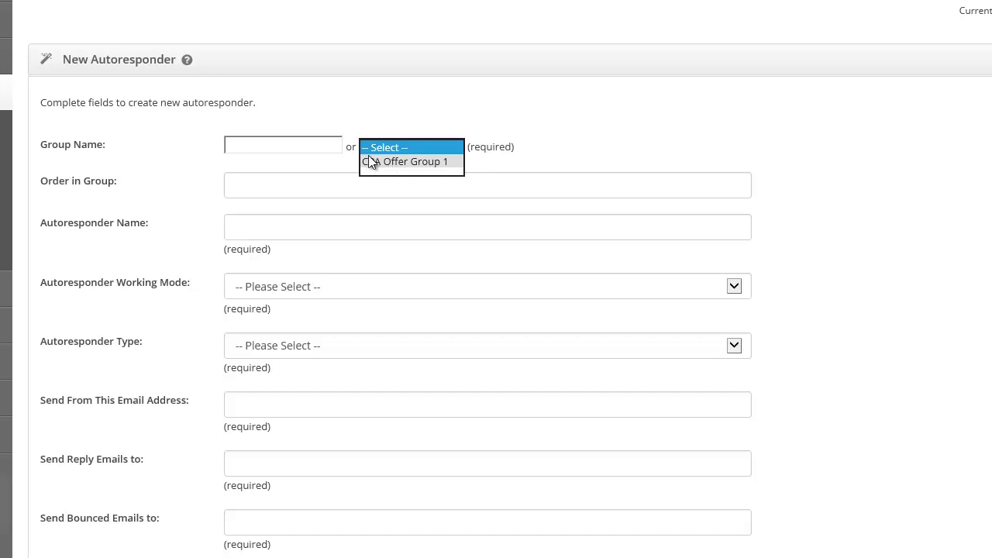
click(363, 162)
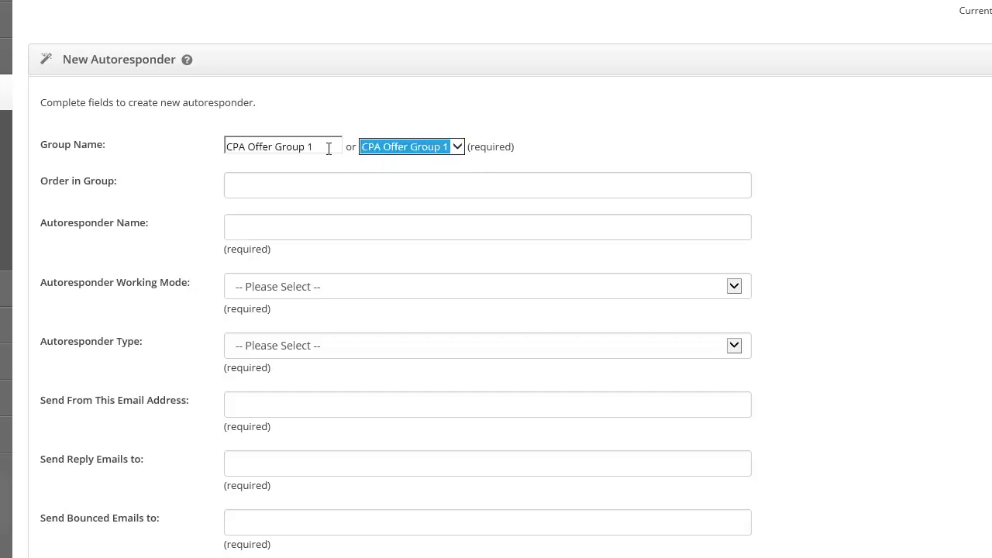
click(317, 144)
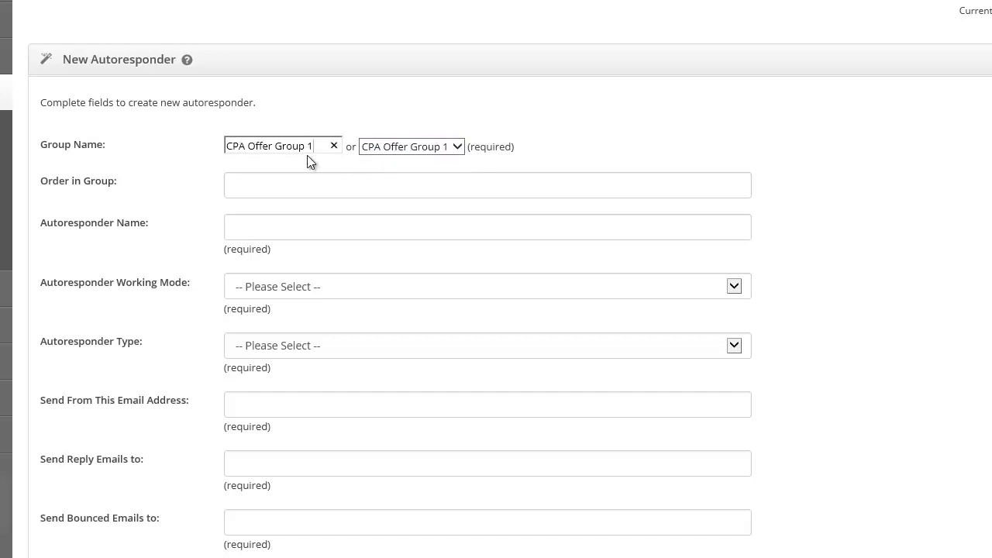
key(BackSpace)
text(2)
Set the order in group to 0 and name the autoresponder 'Offer 1'
click(272, 189)
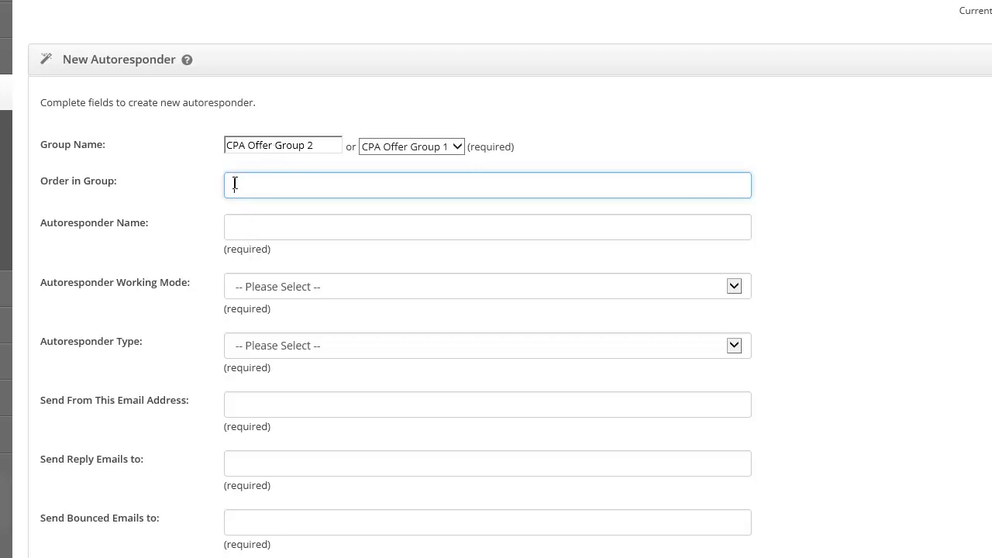
text(1)
click(246, 230)
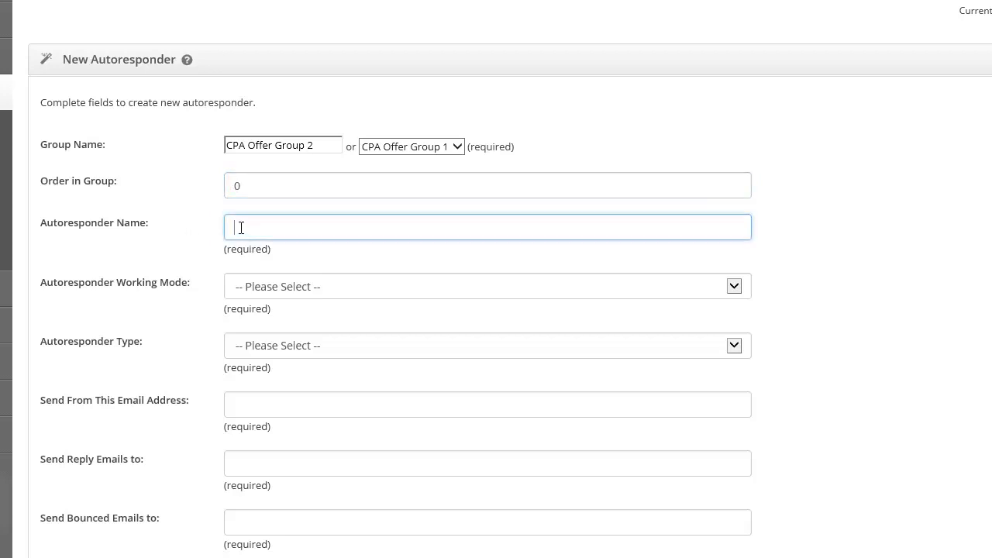
text(Offer 1)
click(248, 291)
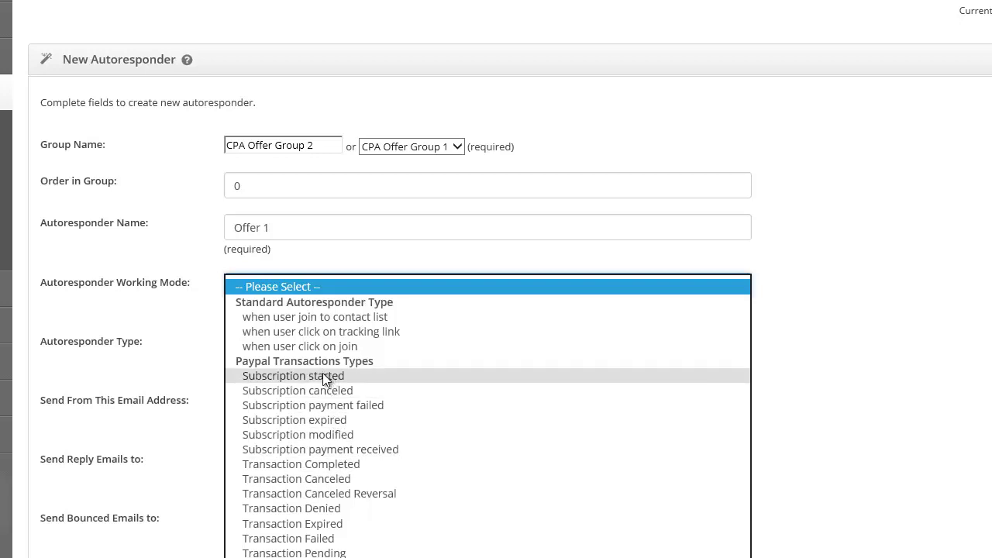
Set the working mode to 'when user join to contact list', with Contact Lists type targeting Master List
click(324, 318)
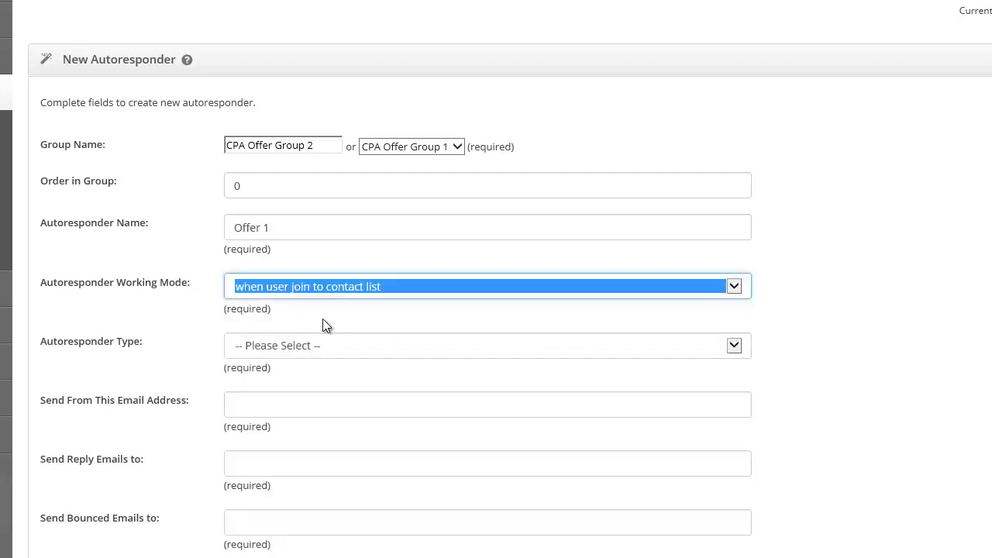
click(284, 349)
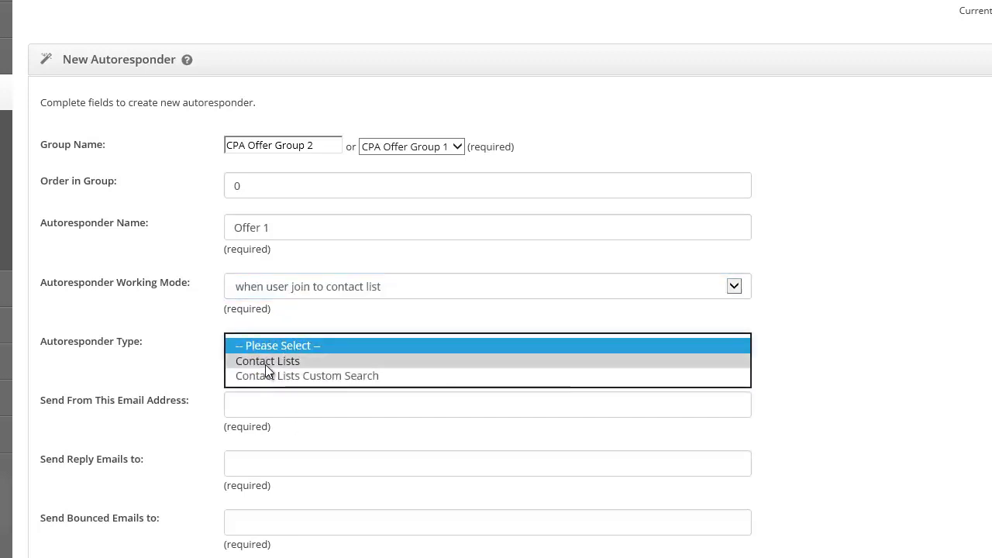
click(265, 363)
click(294, 370)
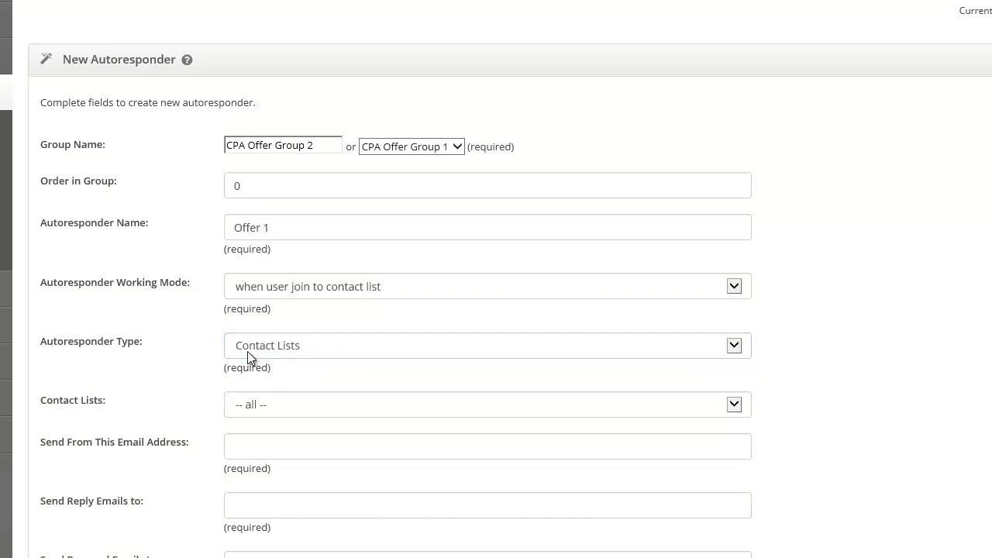
click(252, 411)
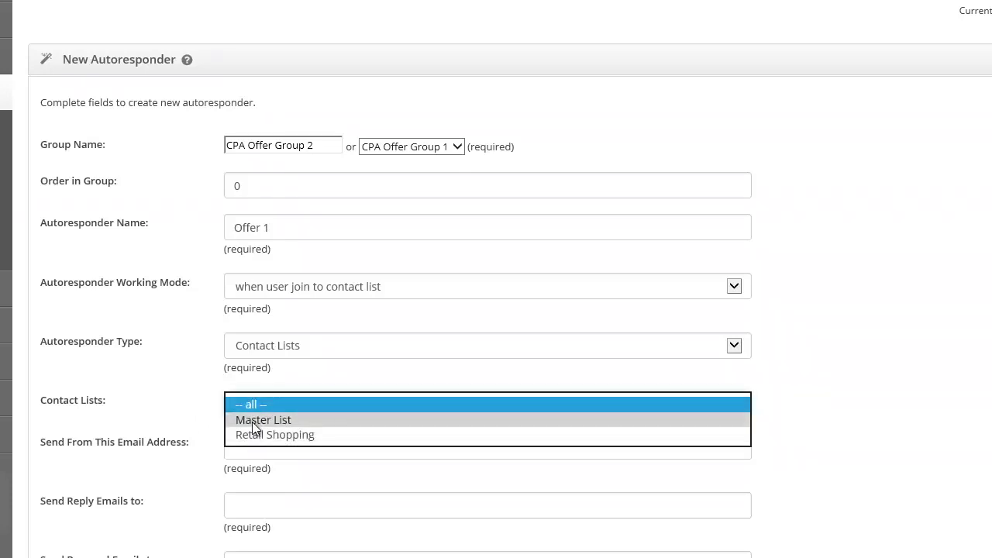
click(252, 421)
Switch the autoresponder type to Contact Lists Custom Search
click(271, 348)
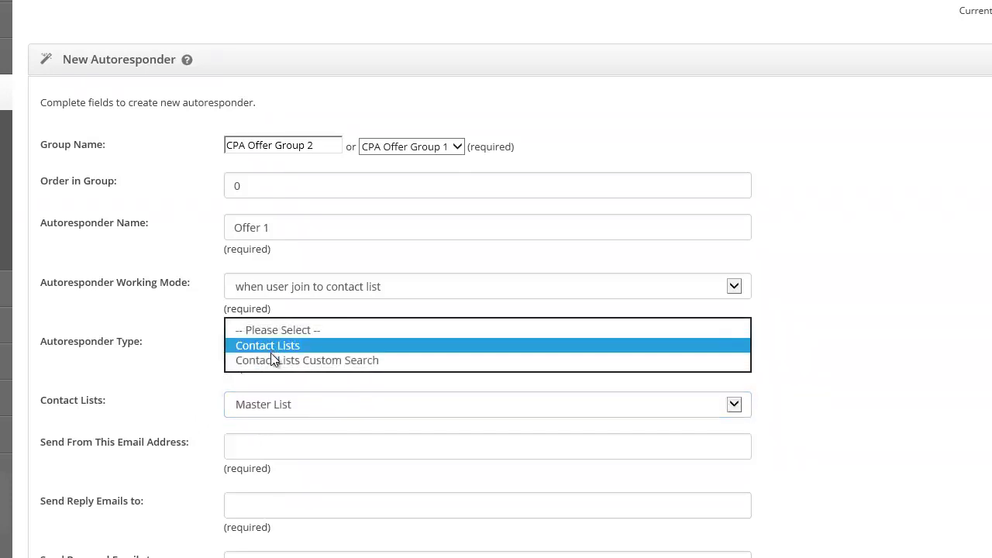
click(318, 361)
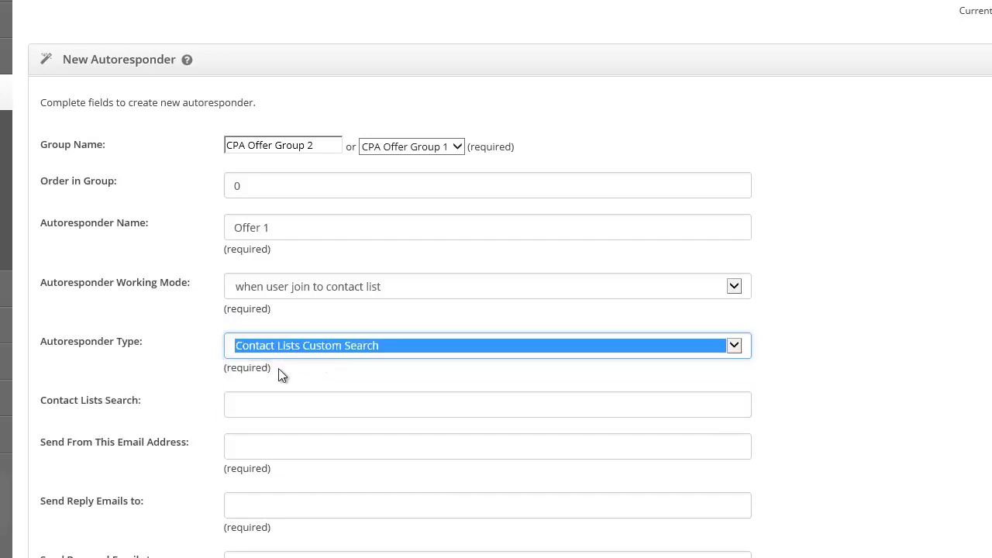
click(248, 403)
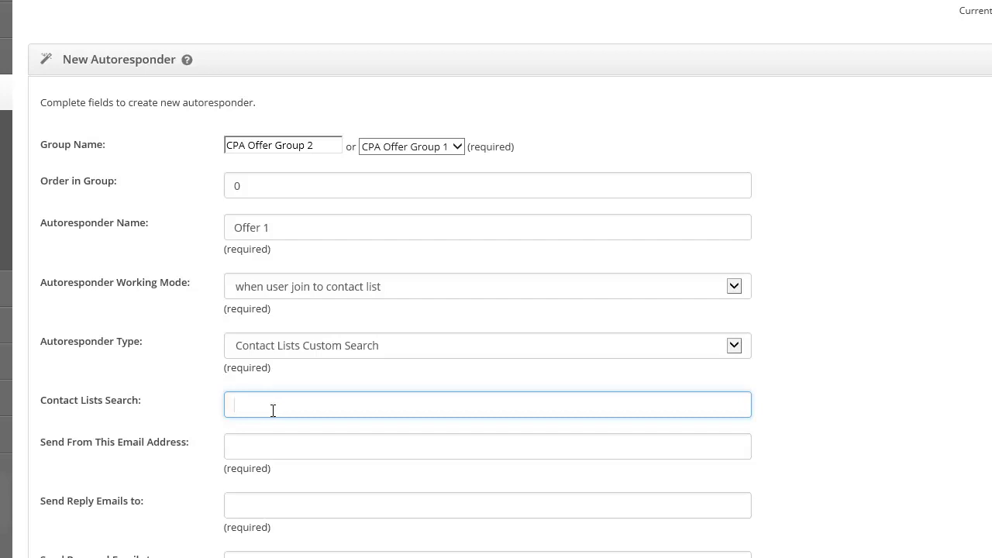
Switch the type back to Contact Lists and enter the sender's email address
click(294, 346)
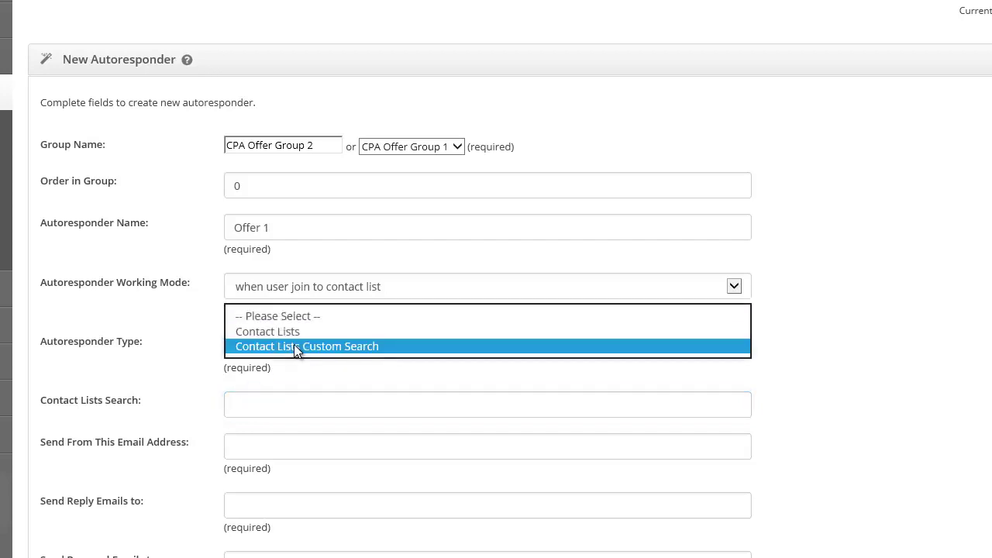
click(293, 329)
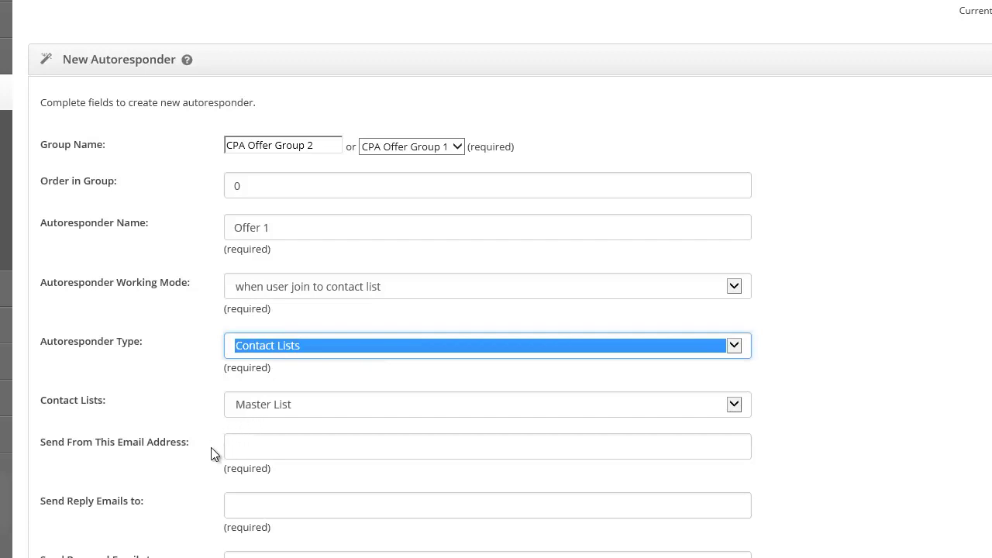
click(241, 453)
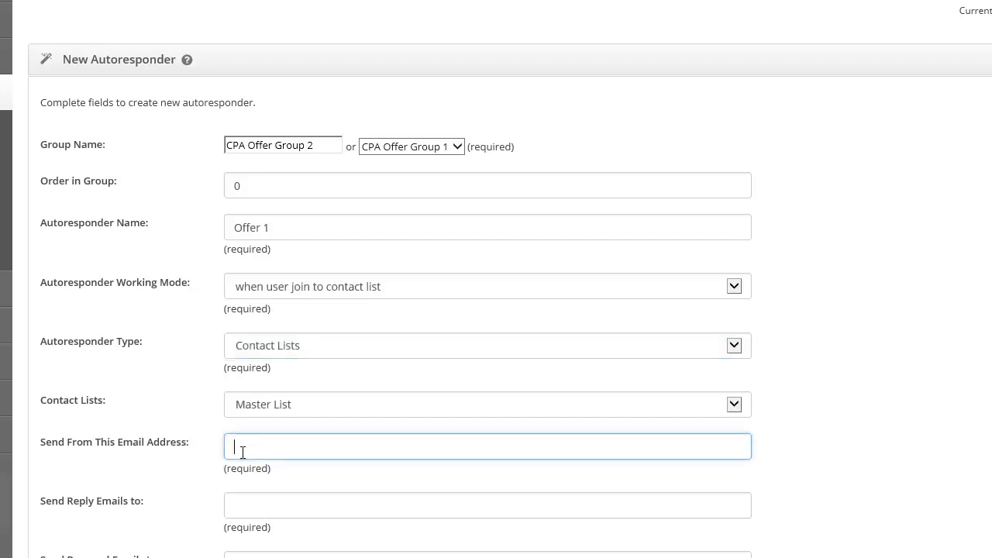
text(Stpport)
key(BackSpace)
key(BackSpace)
key(BackSpace)
key(BackSpace)
key(BackSpace)
key(BackSpace)
key(BackSpace)
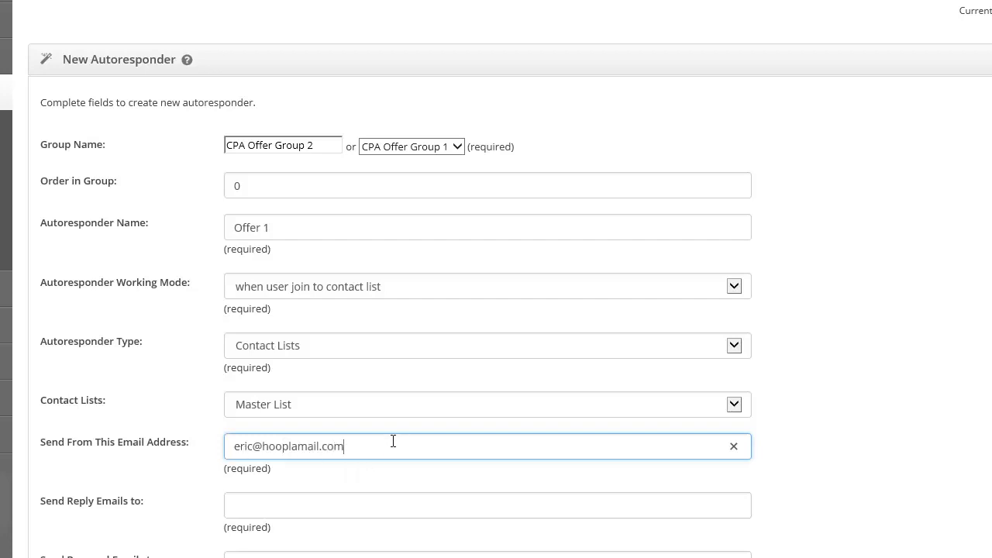
Reuse the sender address as the reply-to address and fill the bounced emails field
drag(362, 445, 198, 428)
key(ctrl+c)
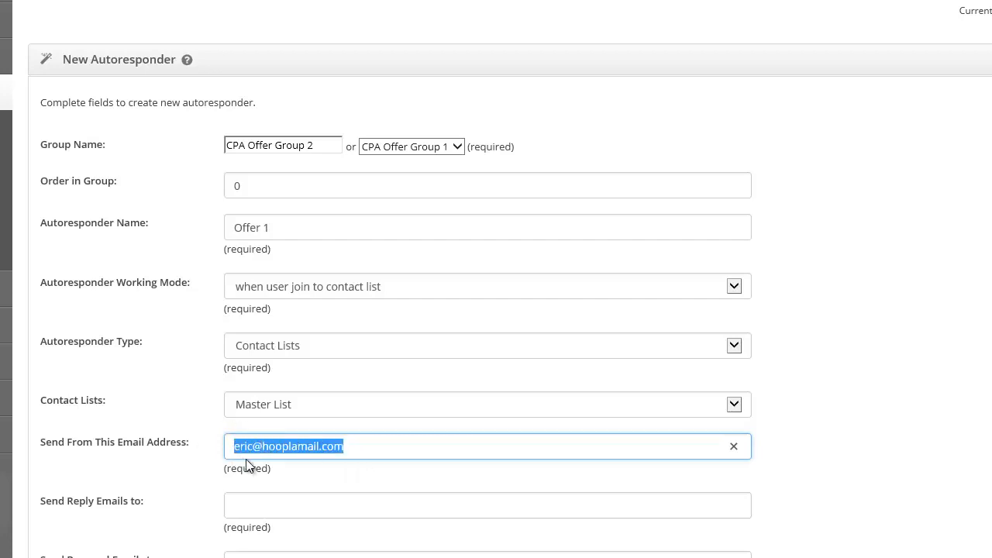
click(253, 503)
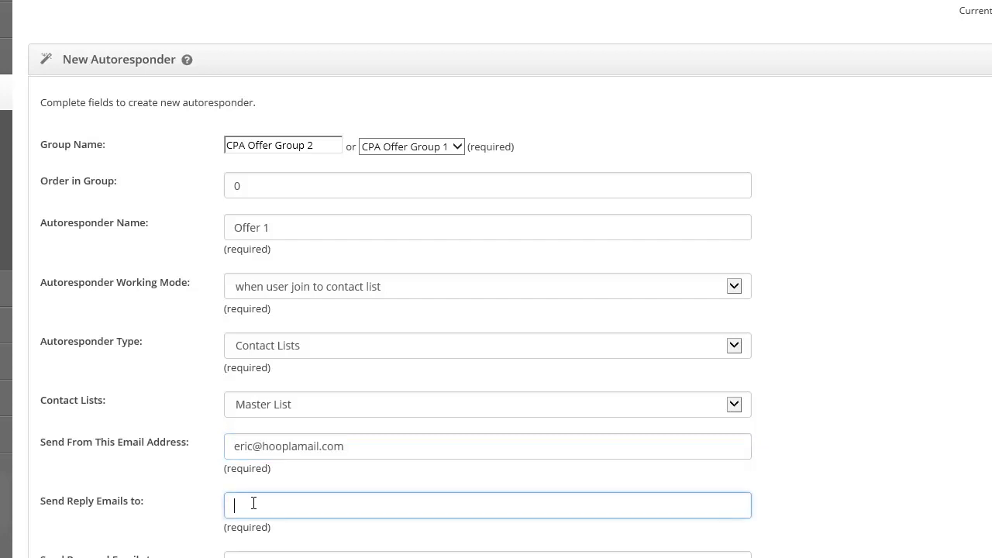
key(ctrl+v)
click(252, 557)
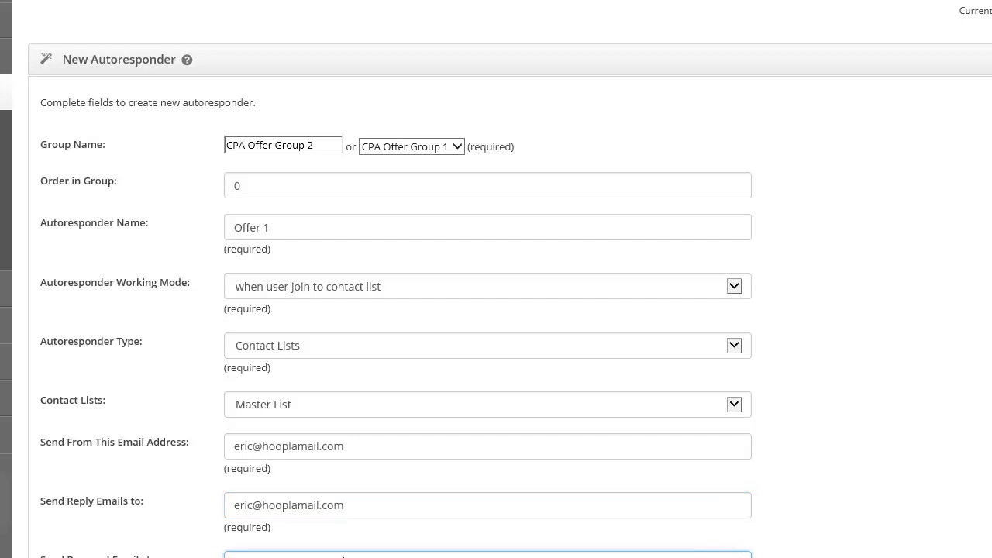
click(172, 552)
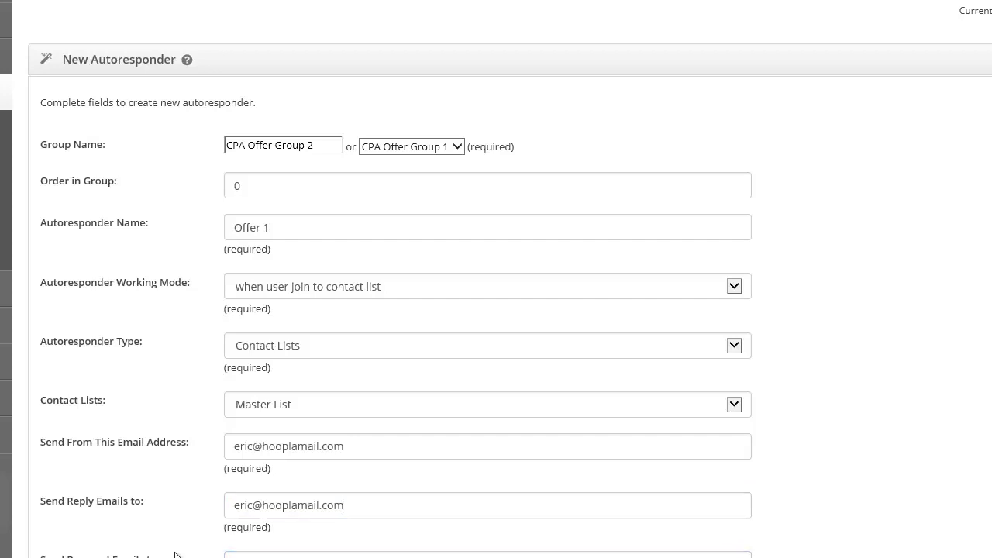
scroll(183, 548, down, 3)
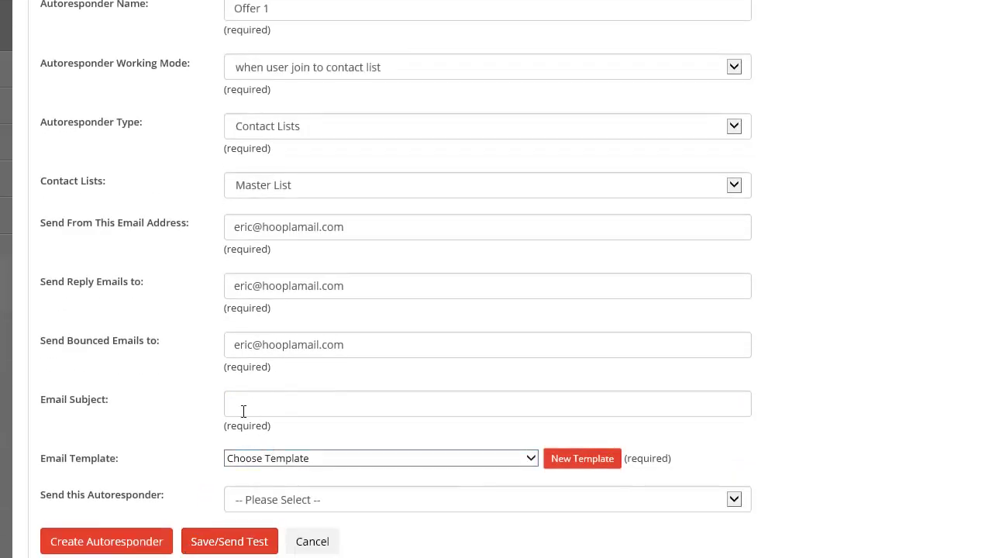
Enter the email subject '[First Name], Great Offer...Check it out!'
click(245, 409)
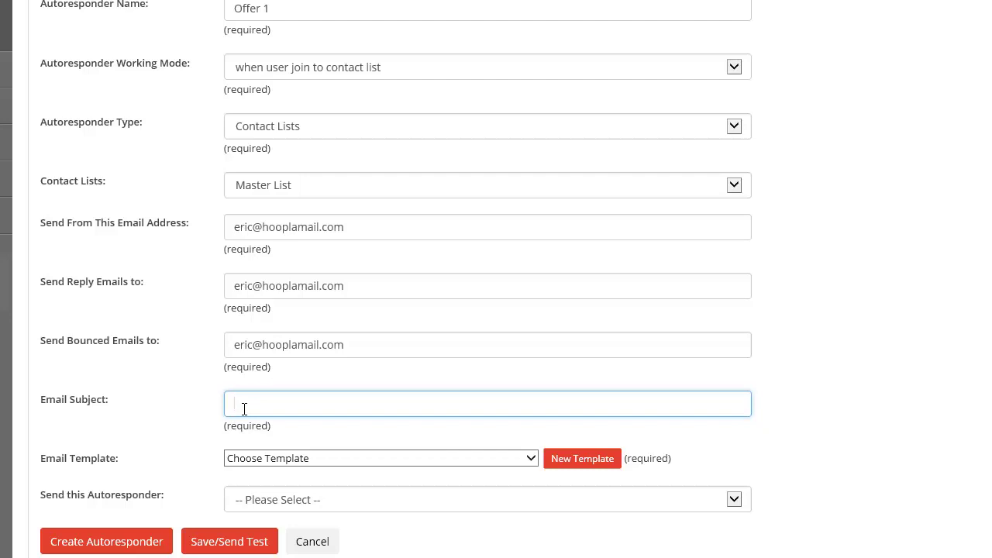
text([First Name], Ge)
text(eat Offer...Check it out!)
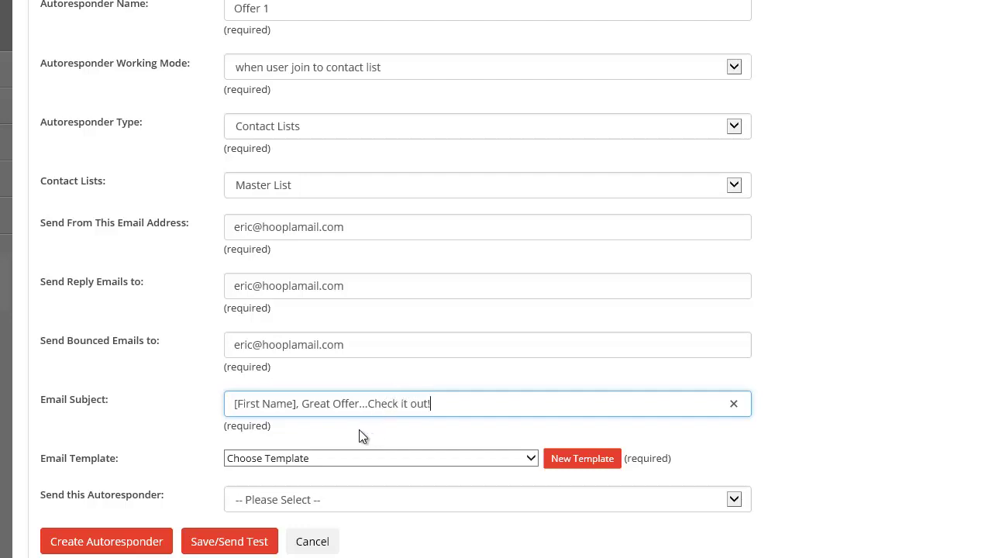
Choose the 'Home Income App: Swipe 3 - Instant $81 Payments!' email template
click(255, 459)
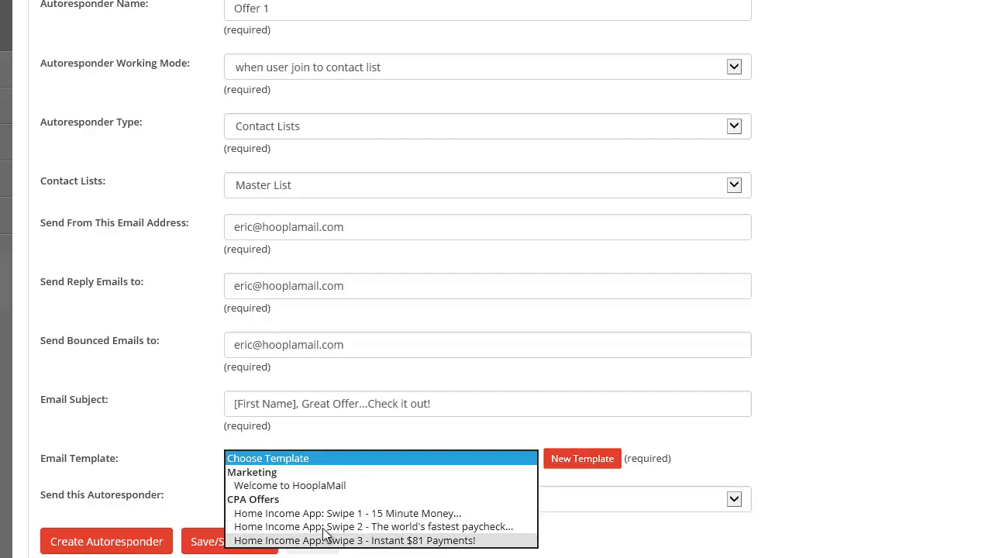
click(269, 540)
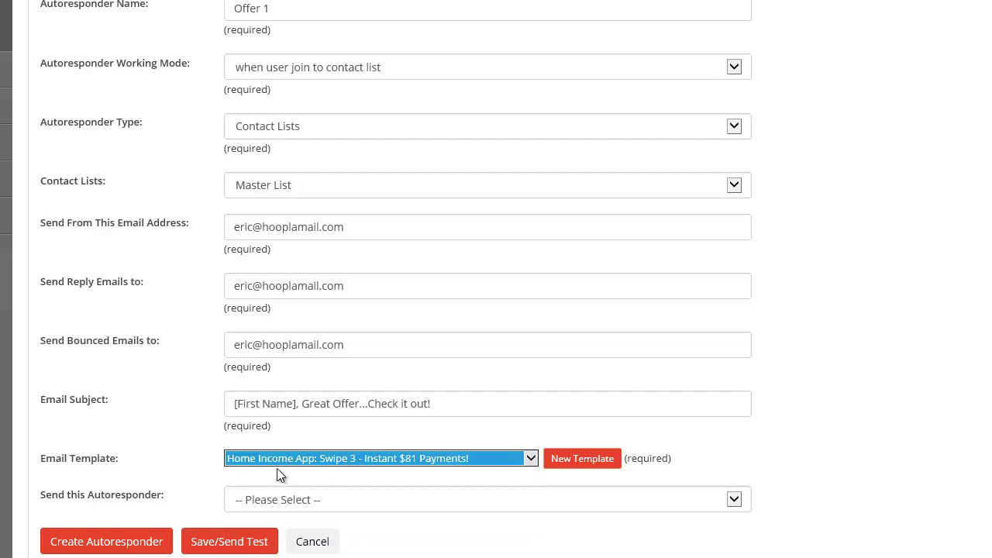
click(300, 499)
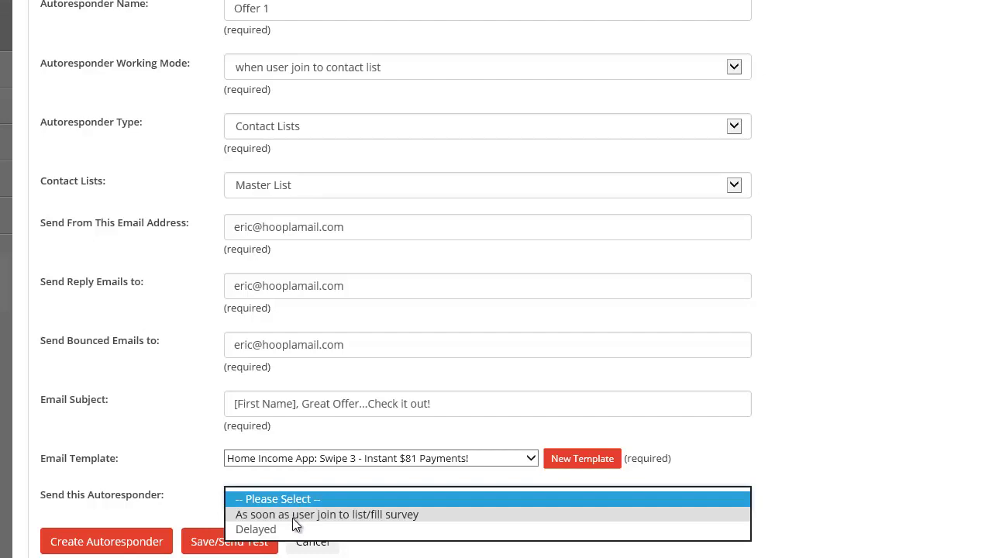
After trying Delayed, set sending to 'As soon as user join to list/fill survey'
click(293, 516)
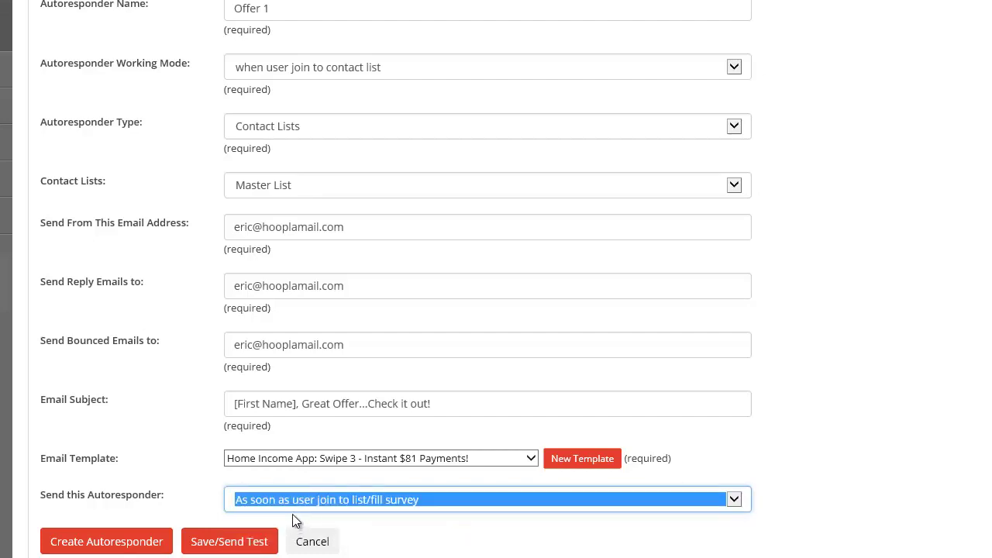
click(260, 512)
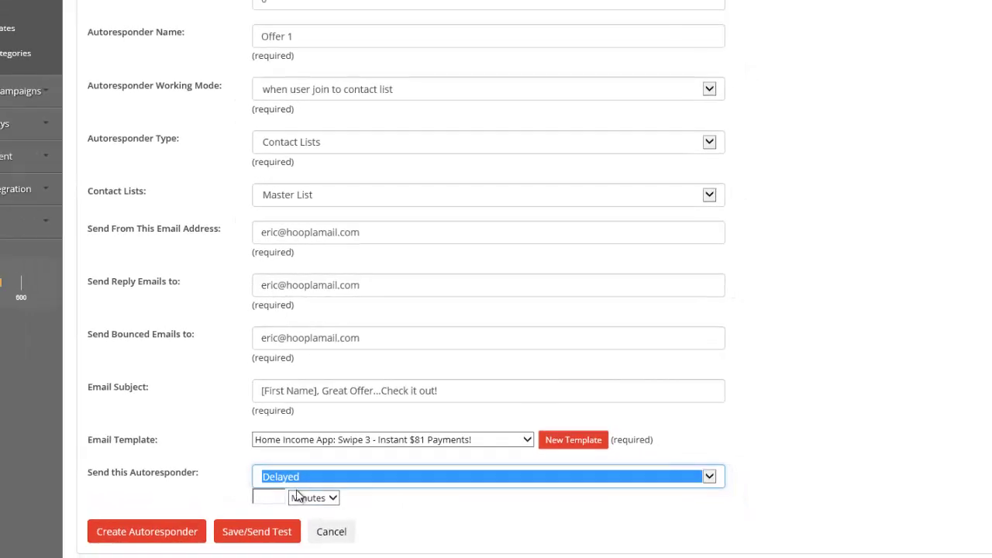
click(319, 498)
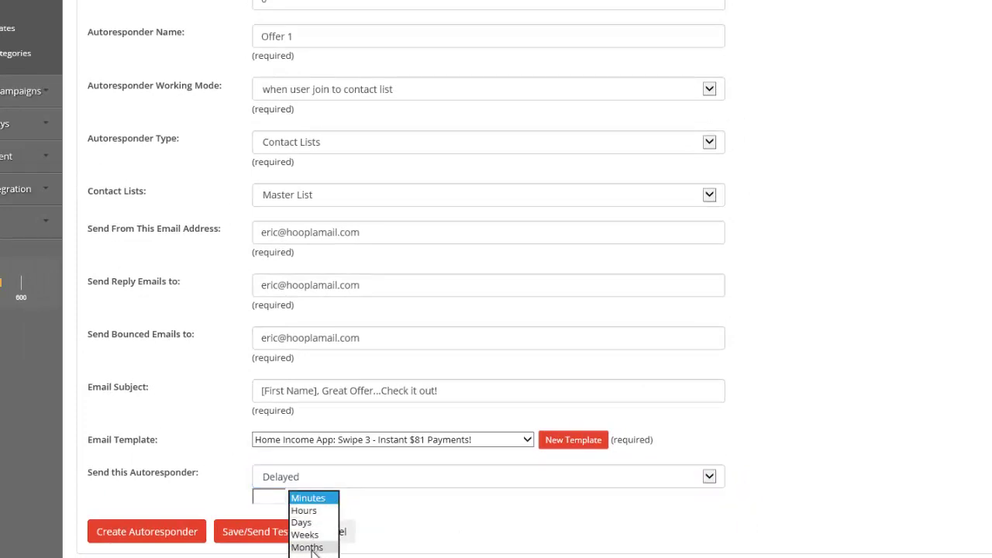
click(272, 495)
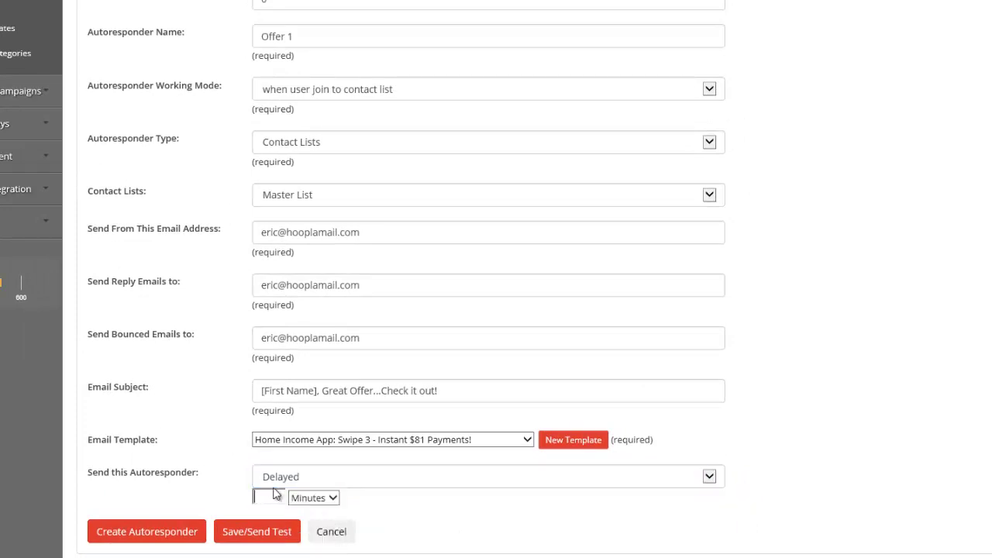
click(281, 480)
click(279, 478)
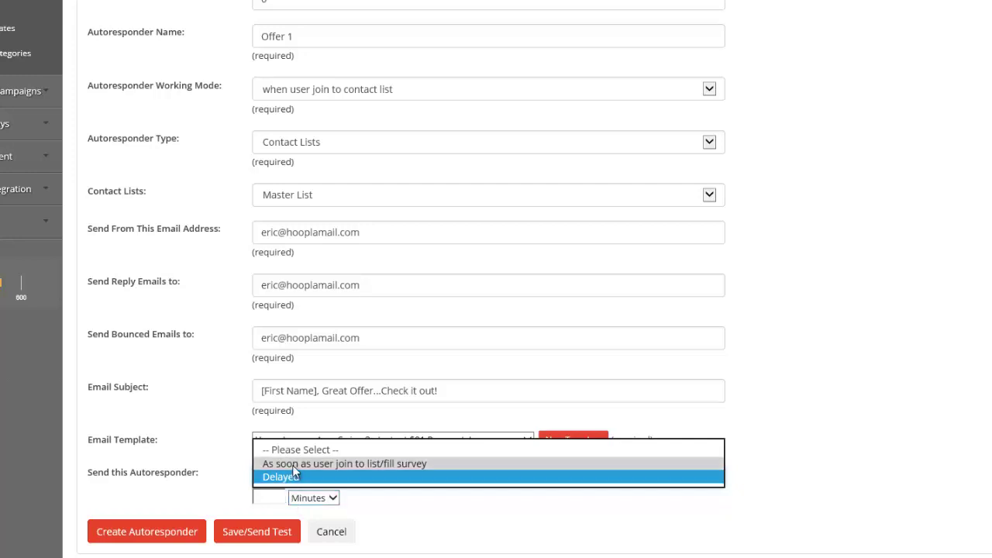
click(292, 465)
click(388, 500)
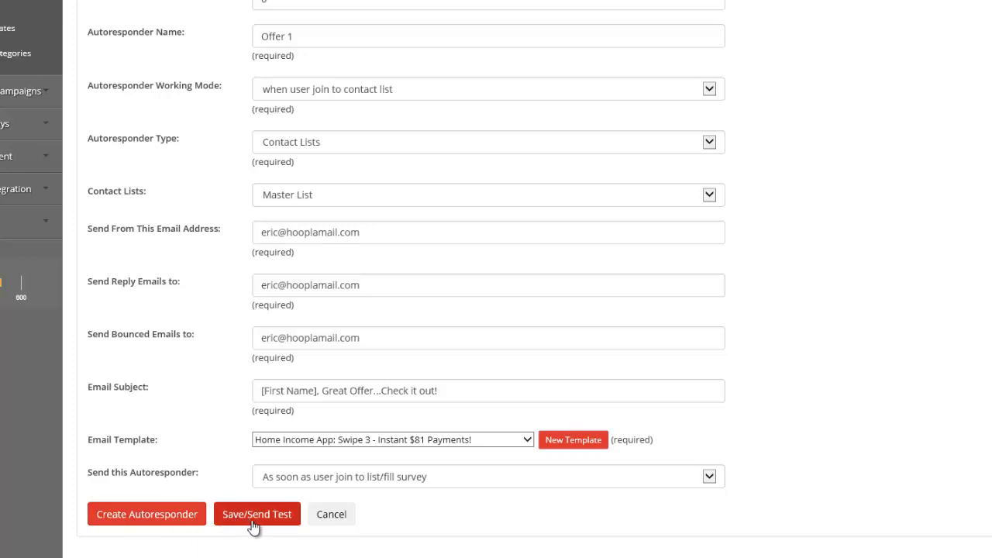
Create the Offer 1 autoresponder and filter the list to CPA Offer Group 2
click(140, 518)
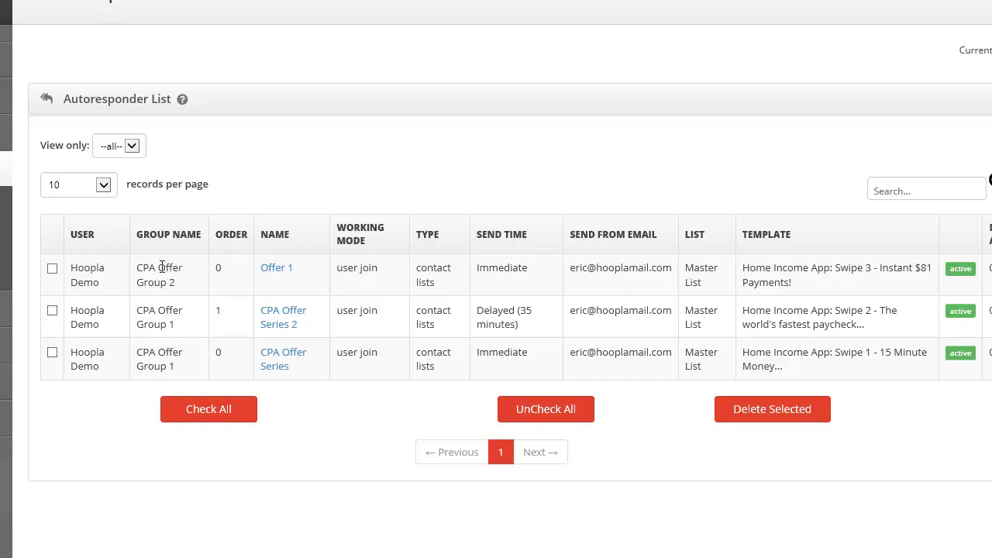
click(132, 146)
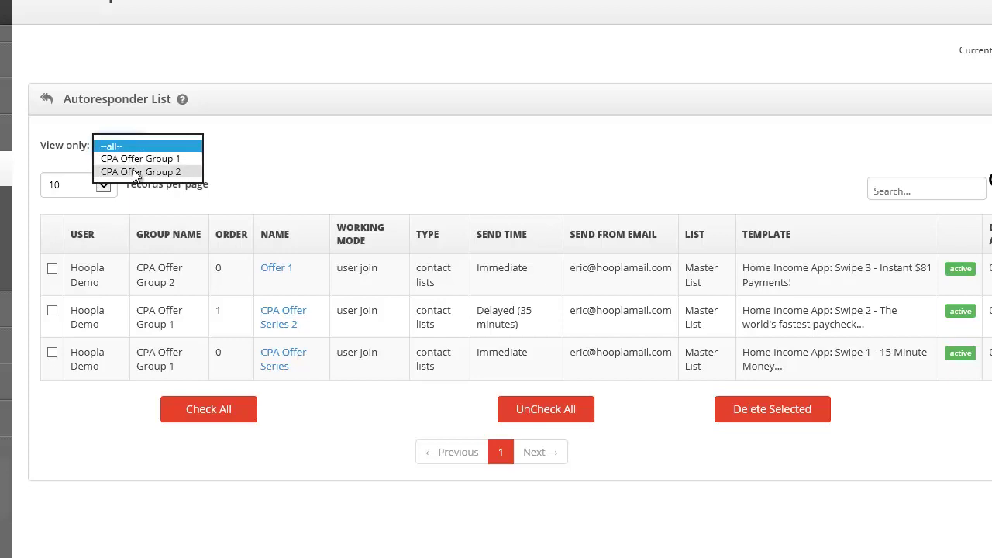
click(133, 173)
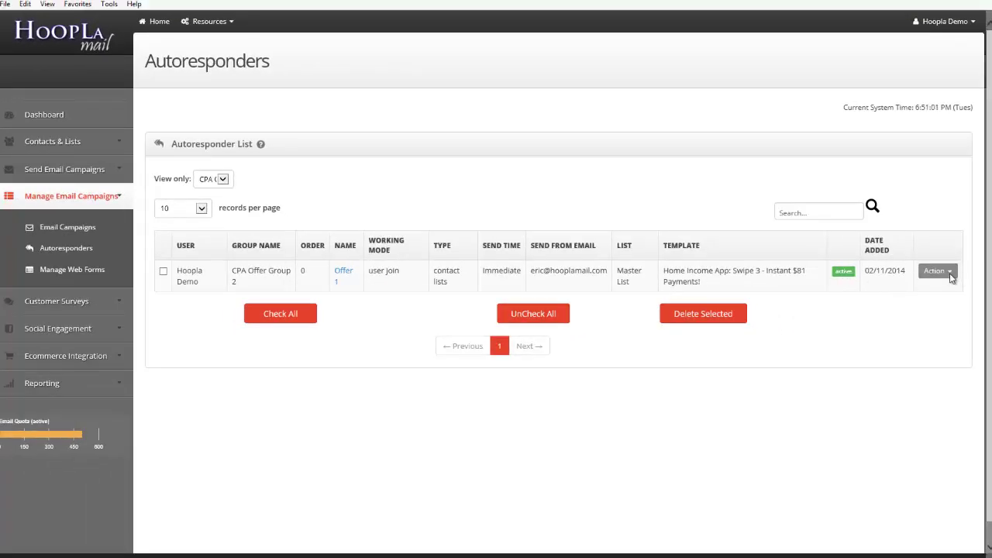
Check Offer 1's Action menu options, then filter the list to CPA Offer Group 1
click(944, 275)
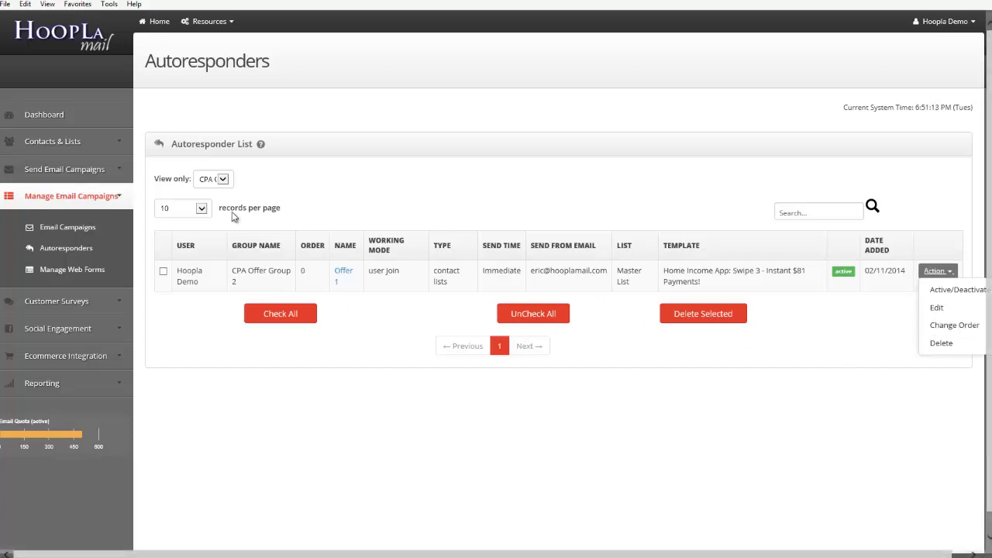
click(223, 180)
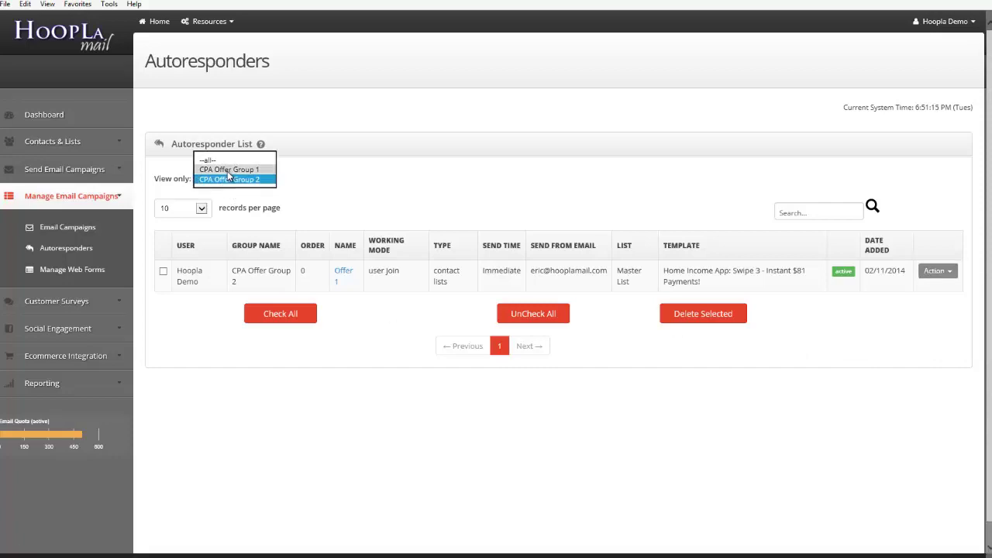
click(225, 169)
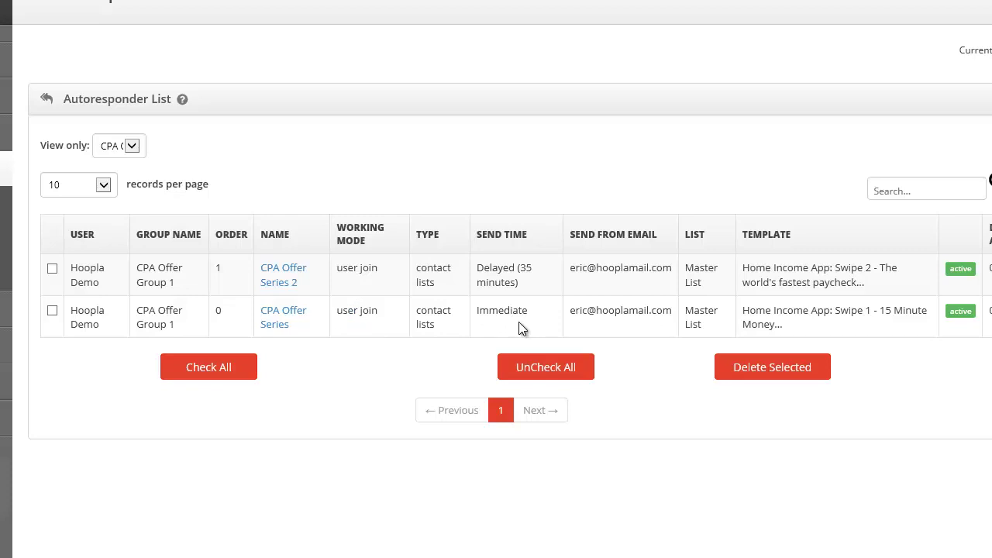
click(283, 324)
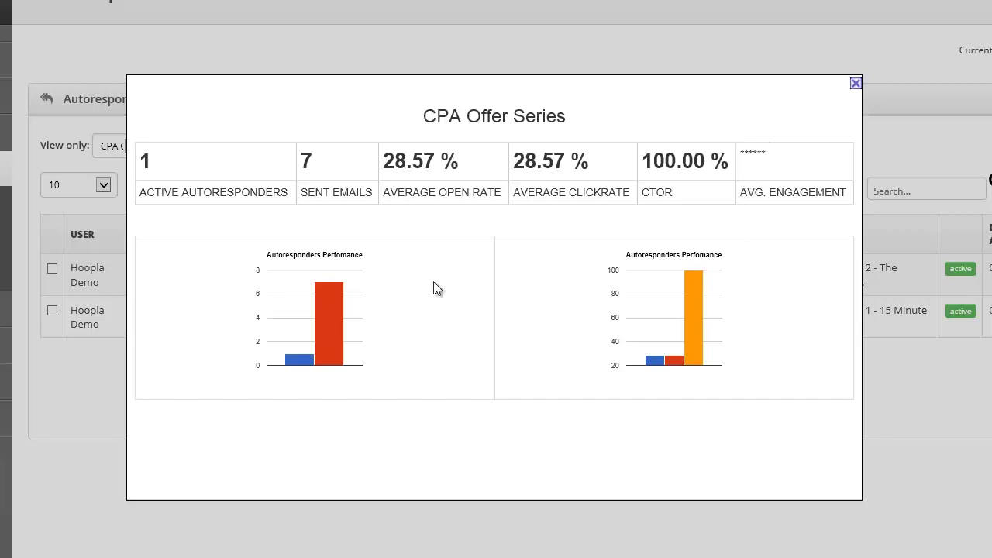
mouse_move(297, 358)
click(856, 84)
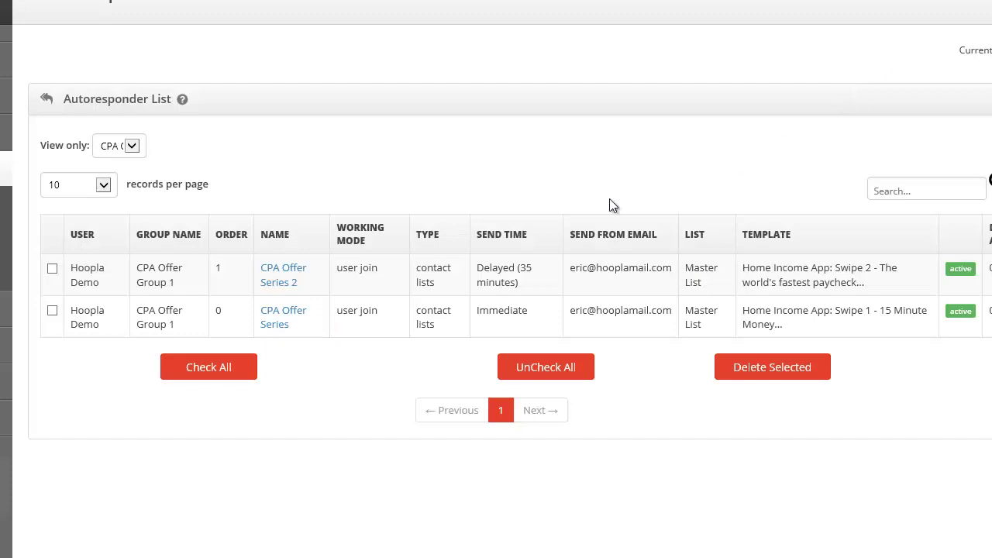